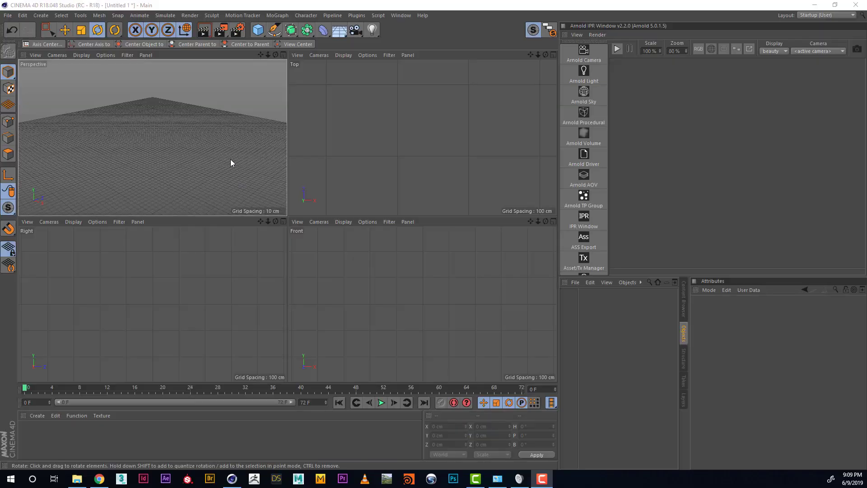
Maximize the Perspective viewport with a middle-click so it replaces the four-view layout.
{"action": "middle_click", "coordinate": [230, 160]}
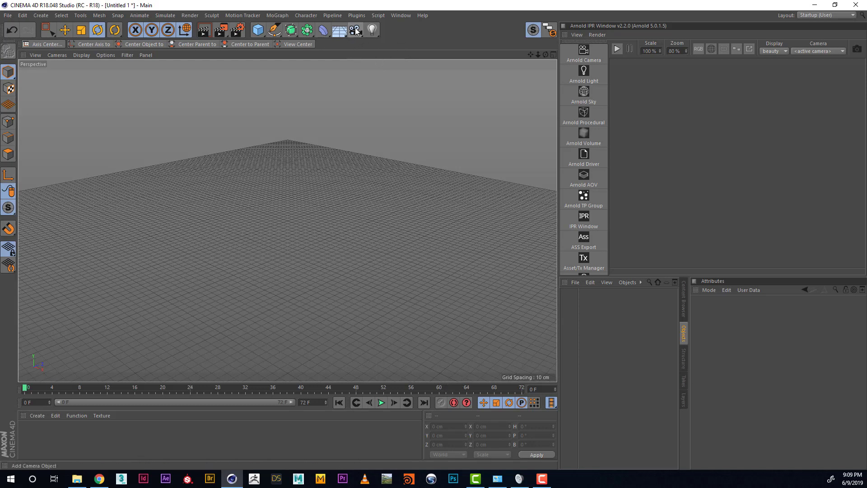
Add a camera named A, restore the four-view layout, and switch to the Move tool.
{"action": "left_click_drag", "start_coordinate": [356, 34], "coordinate": [399, 44]}
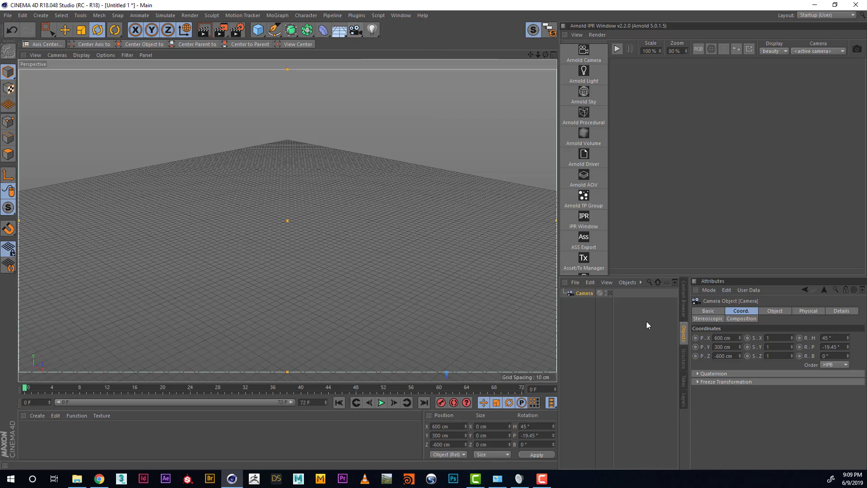
{"action": "double_click", "coordinate": [587, 292]}
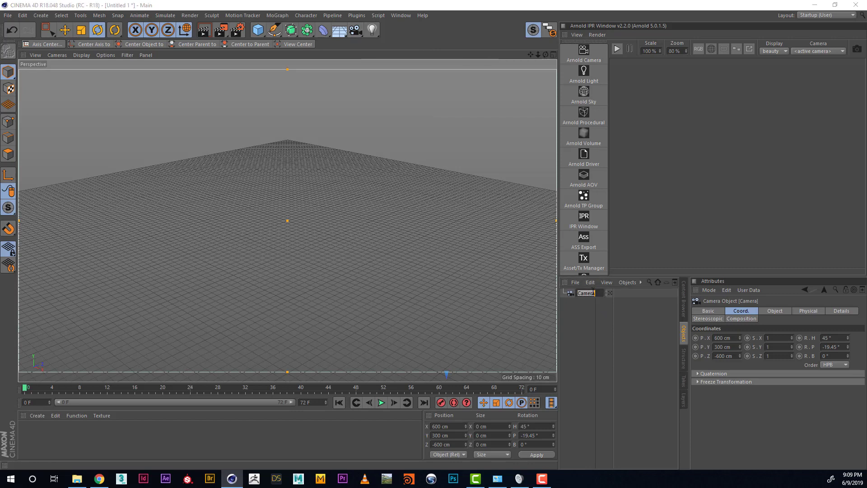
{"action": "type", "text": "A"}
{"action": "key", "text": "Return"}
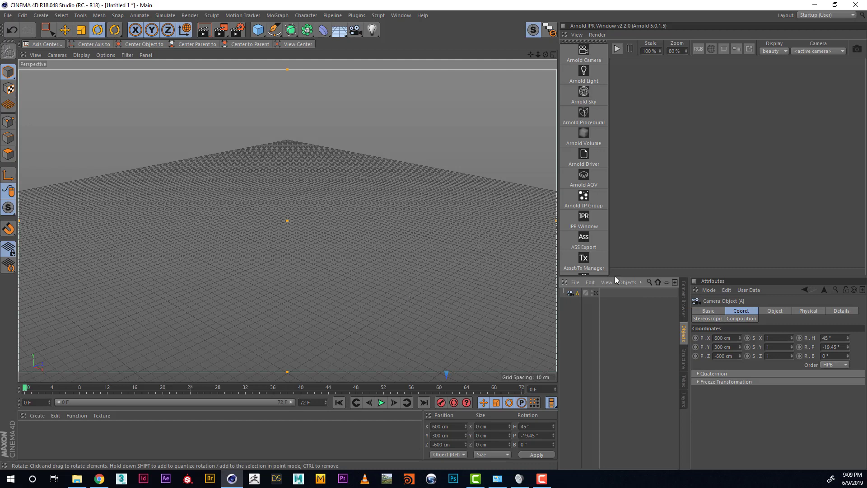
{"action": "middle_click", "coordinate": [364, 204]}
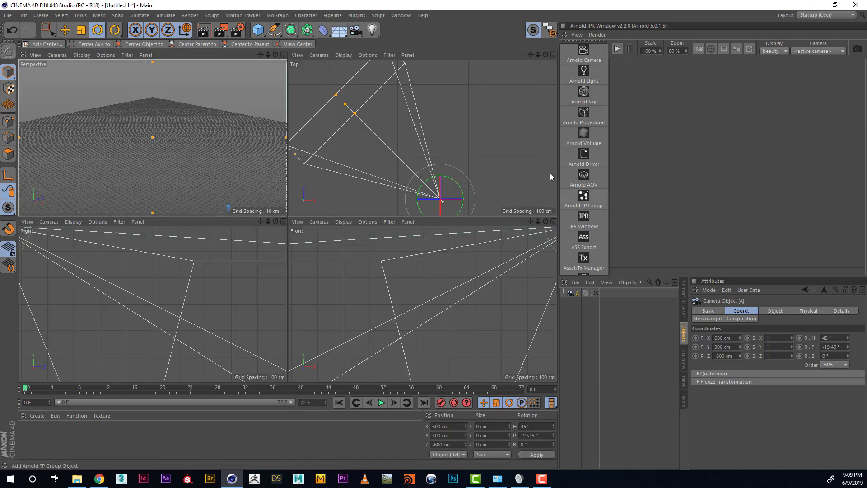
{"action": "key", "text": "e"}
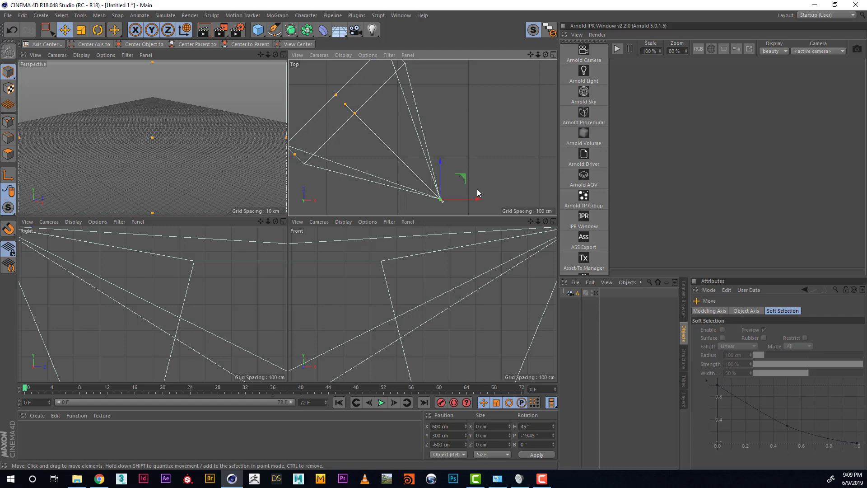
Copy camera A up and left in the Top view, rotate the copy, and rename it B.
{"action": "left_click_drag", "start_coordinate": [465, 183], "coordinate": [441, 122]}
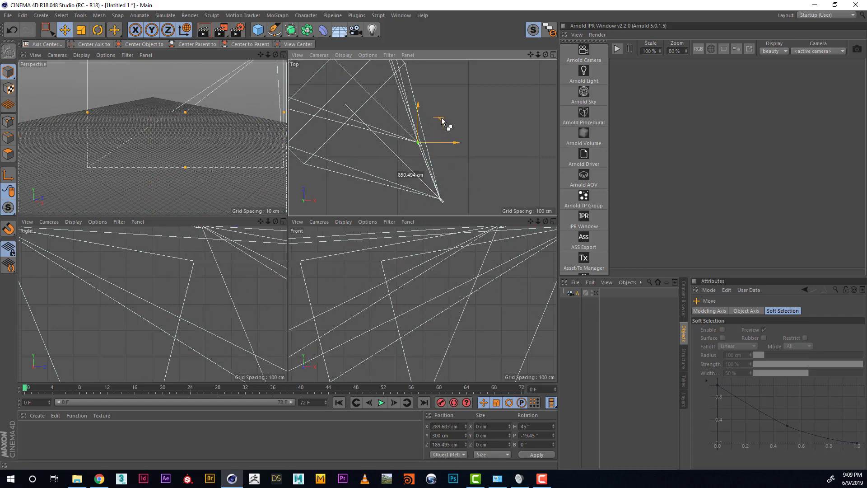
{"action": "key", "text": "r"}
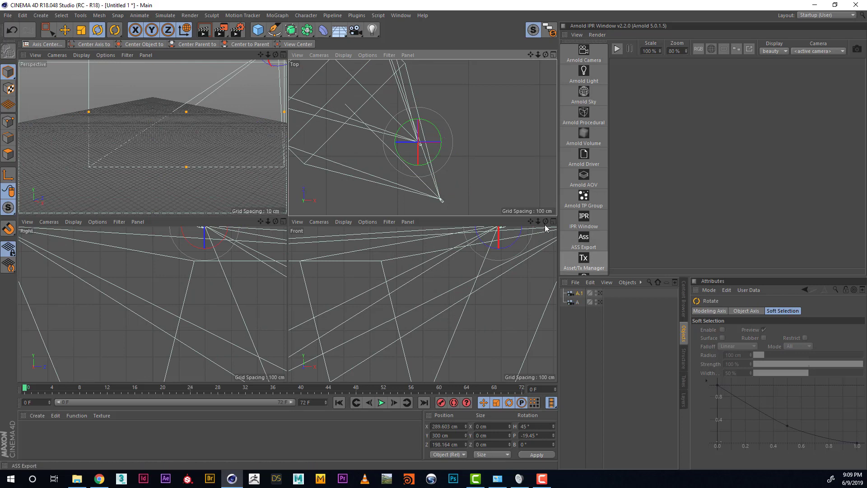
{"action": "left_click_drag", "start_coordinate": [435, 129], "coordinate": [428, 132]}
{"action": "double_click", "coordinate": [579, 293]}
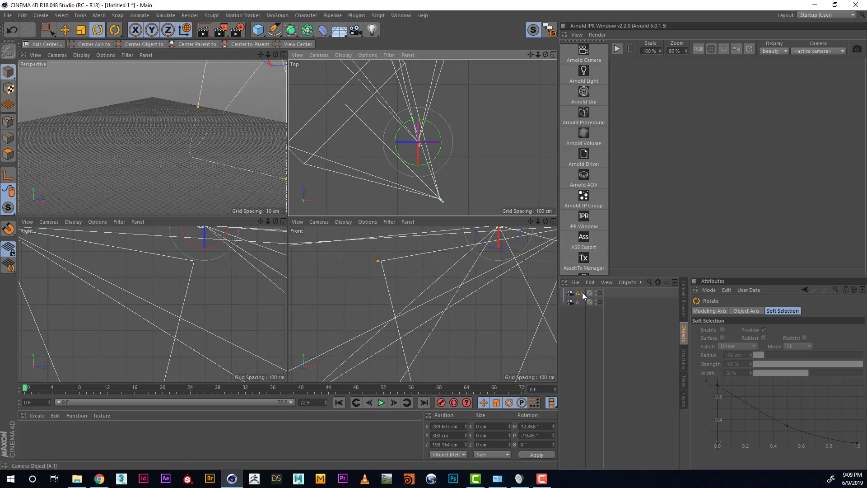
{"action": "type", "text": "B"}
{"action": "key", "text": "Return"}
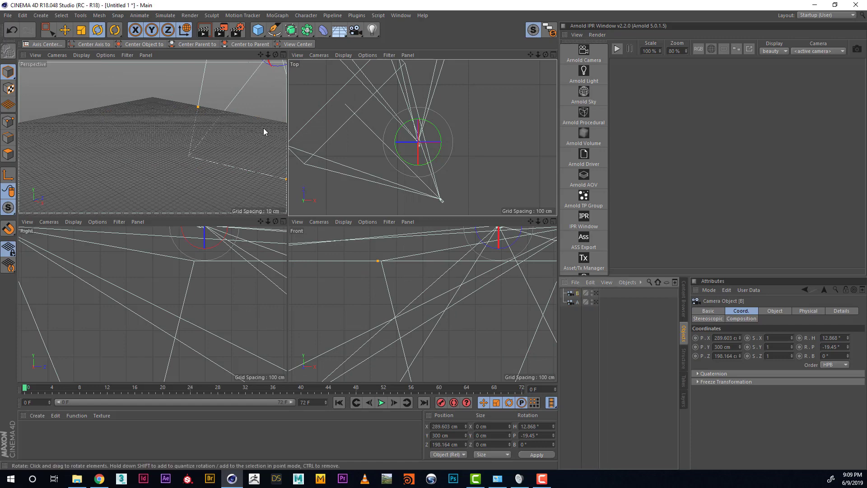
Look through camera B and orbit to aim it at H 9.375°, P -23.782°.
{"action": "middle_click", "coordinate": [278, 127]}
{"action": "left_click", "coordinate": [596, 292]}
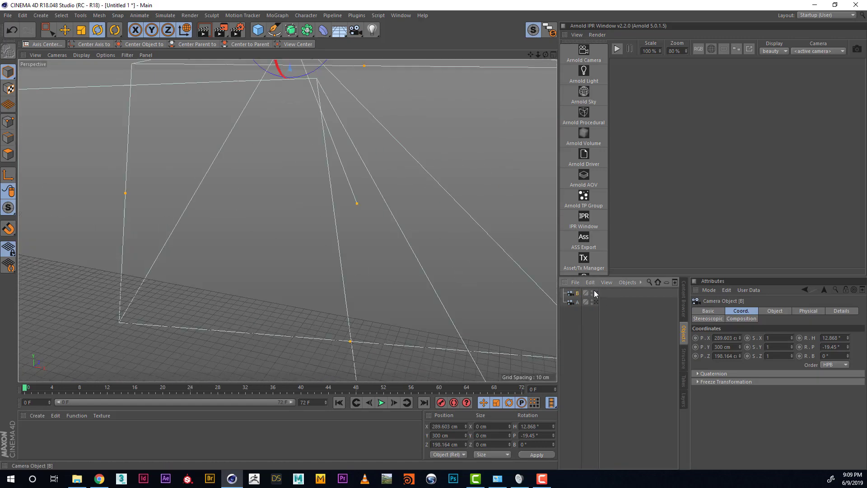
{"action": "left_click_drag", "start_coordinate": [434, 214], "coordinate": [381, 217]}
{"action": "middle_click", "coordinate": [379, 221]}
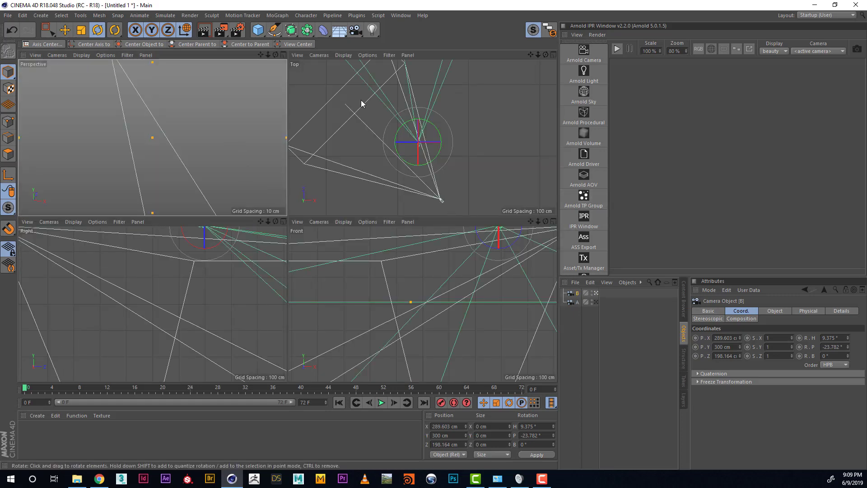
{"action": "middle_click", "coordinate": [164, 115]}
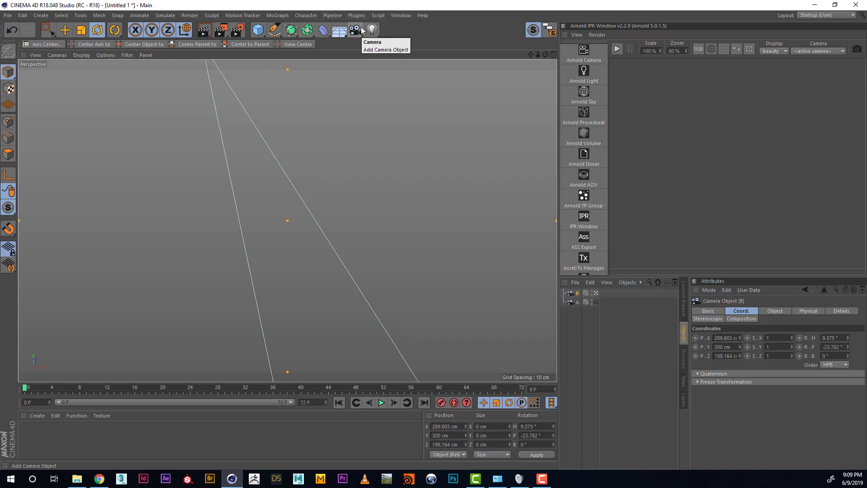
Back in four views with nothing selected, add a new camera named Morph.
{"action": "middle_click", "coordinate": [309, 116]}
{"action": "left_click", "coordinate": [254, 113]}
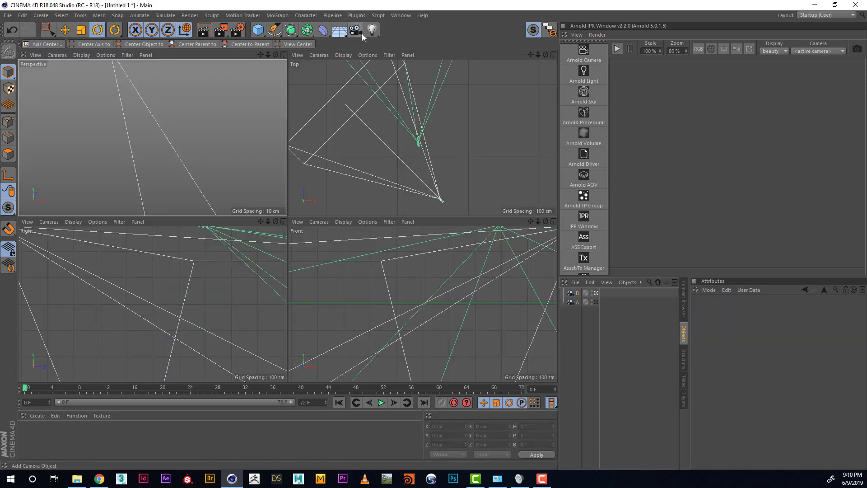
{"action": "left_click_drag", "start_coordinate": [362, 36], "coordinate": [381, 44]}
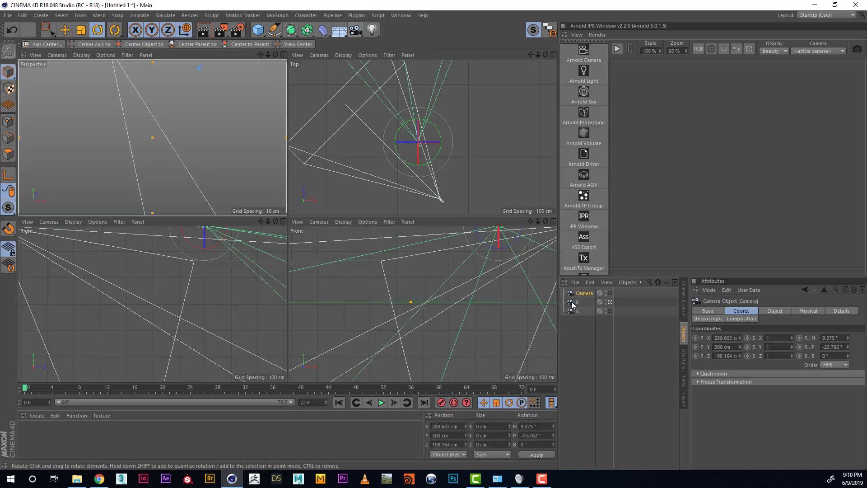
{"action": "double_click", "coordinate": [583, 293]}
{"action": "type", "text": "Morph"}
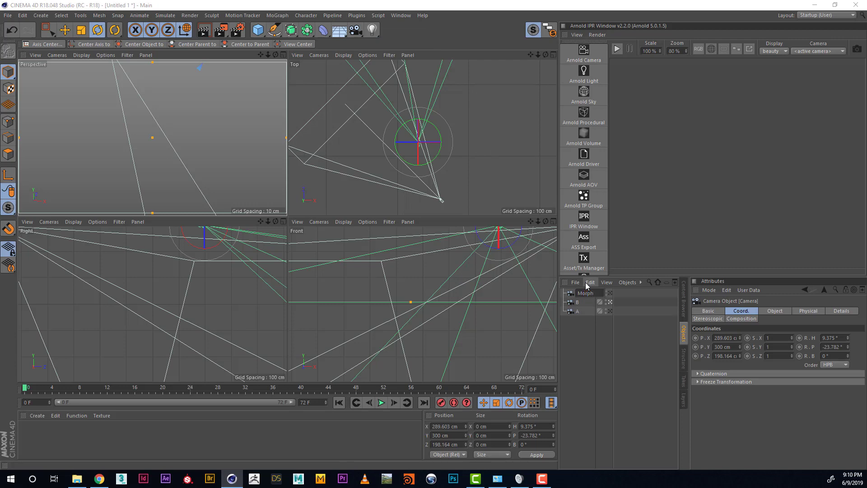
{"action": "key", "text": "Return"}
Give the Morph camera a Camera Morph tag from Motion Camera Tags.
{"action": "right_click", "coordinate": [583, 294]}
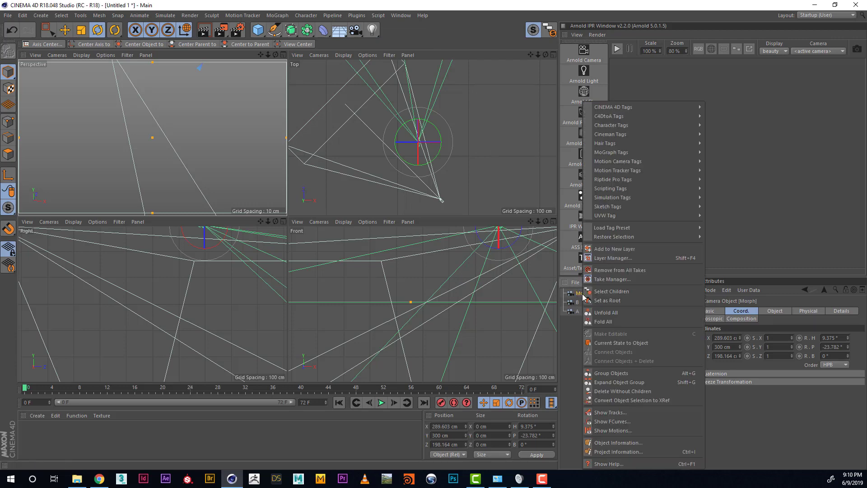
{"action": "mouse_move", "coordinate": [634, 162]}
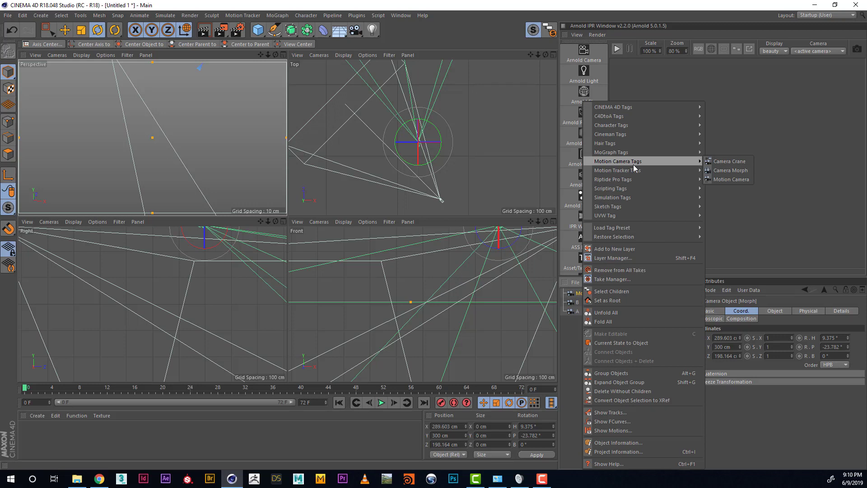
{"action": "left_click", "coordinate": [730, 170]}
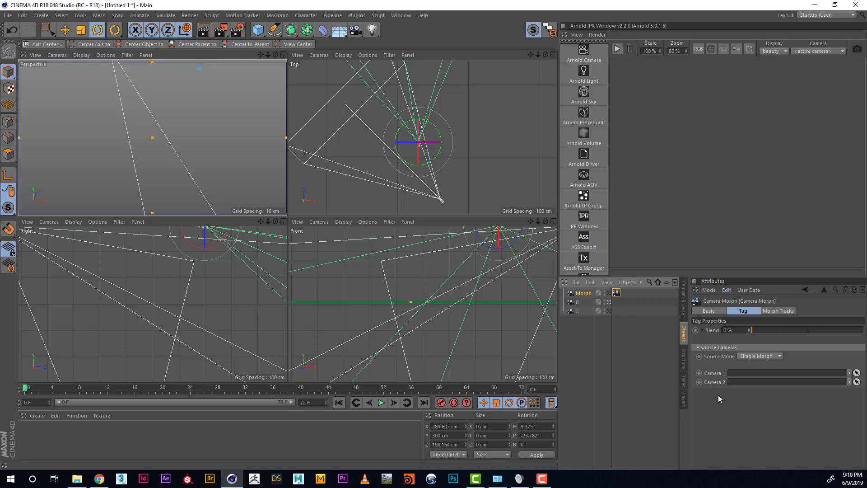
Keep Simple Morph source mode and assign camera A as Camera 1 and B as Camera 2.
{"action": "left_click", "coordinate": [751, 356]}
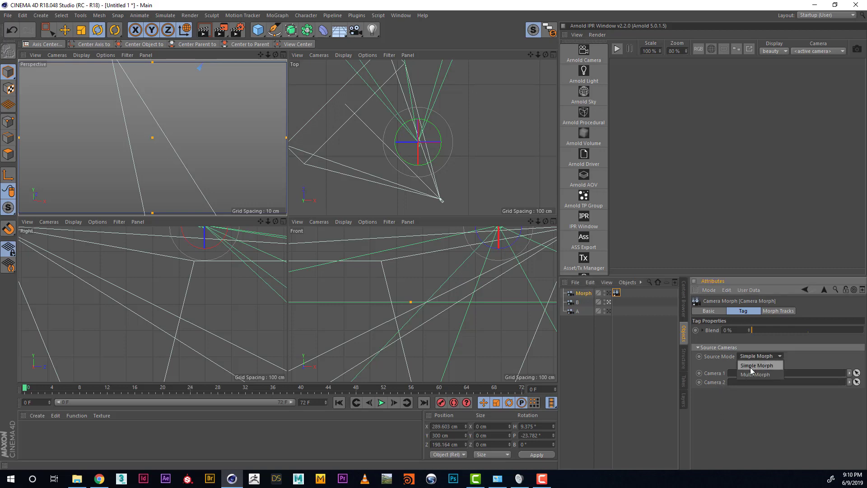
{"action": "left_click", "coordinate": [752, 374]}
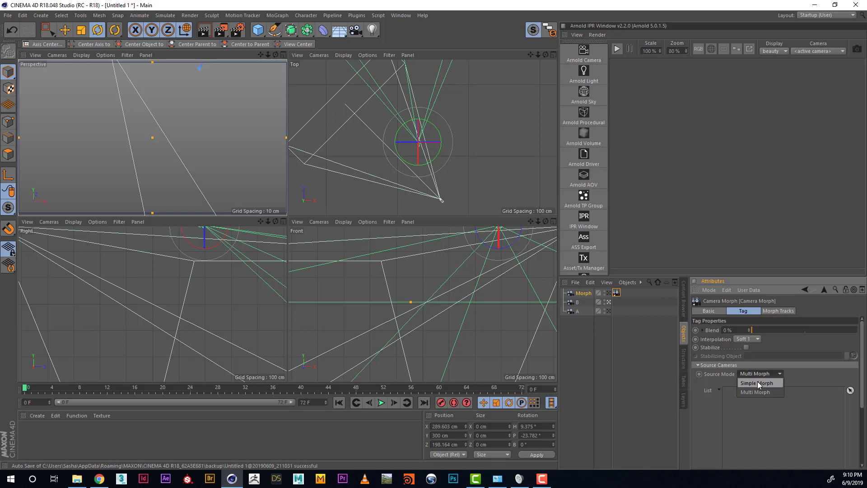
{"action": "left_click", "coordinate": [757, 383]}
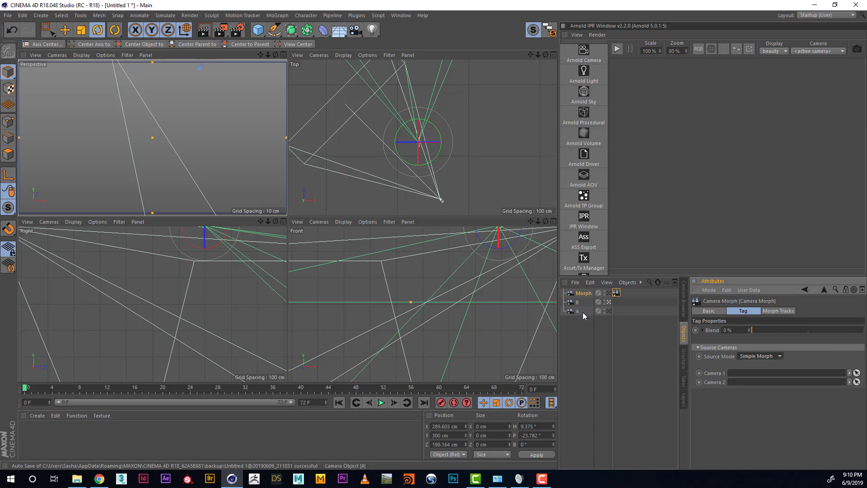
{"action": "left_click_drag", "start_coordinate": [576, 311], "coordinate": [763, 375]}
{"action": "left_click_drag", "start_coordinate": [578, 305], "coordinate": [743, 383]}
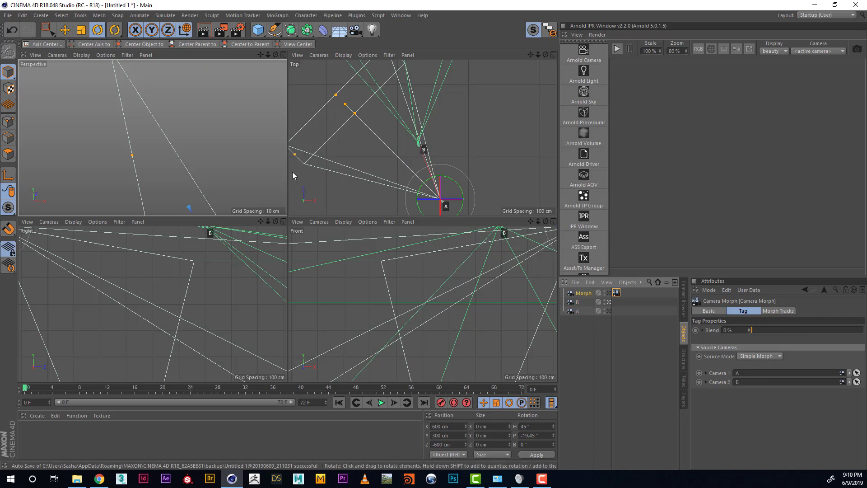
Select the Morph camera's Camera Morph tag and drag its Blend to 10.2%.
{"action": "left_click", "coordinate": [233, 153]}
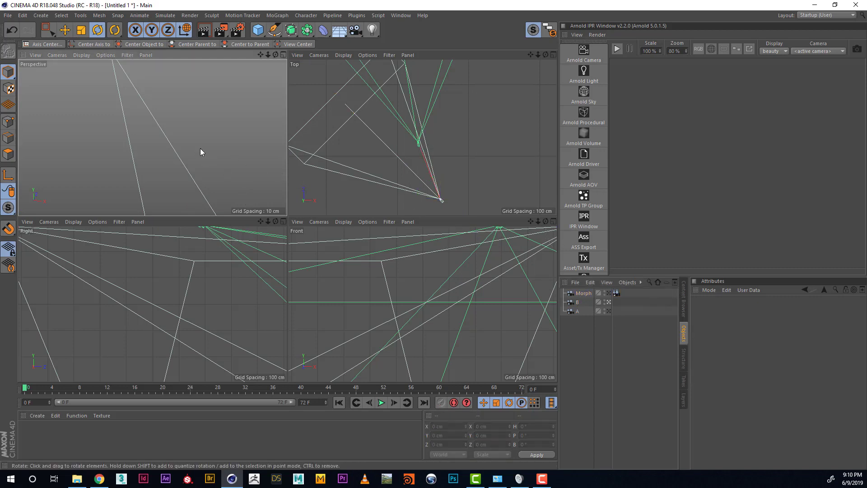
{"action": "scroll", "coordinate": [199, 169], "scroll_direction": "down", "scroll_amount": 5}
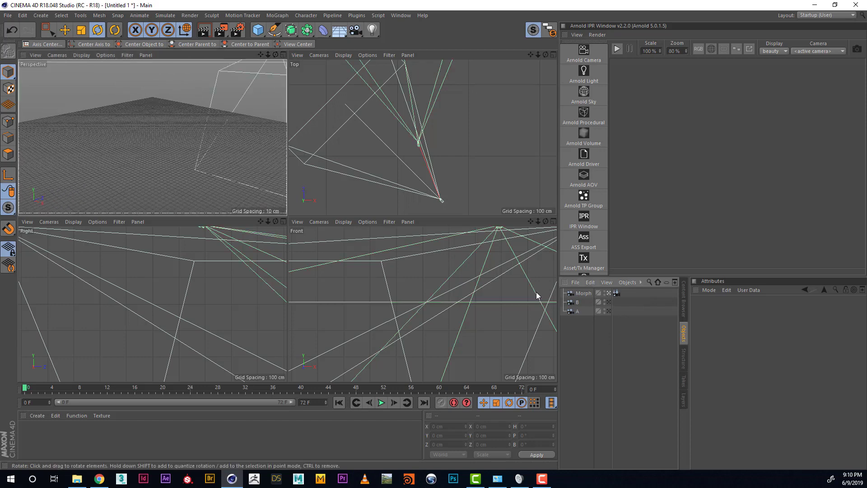
{"action": "left_click", "coordinate": [584, 293]}
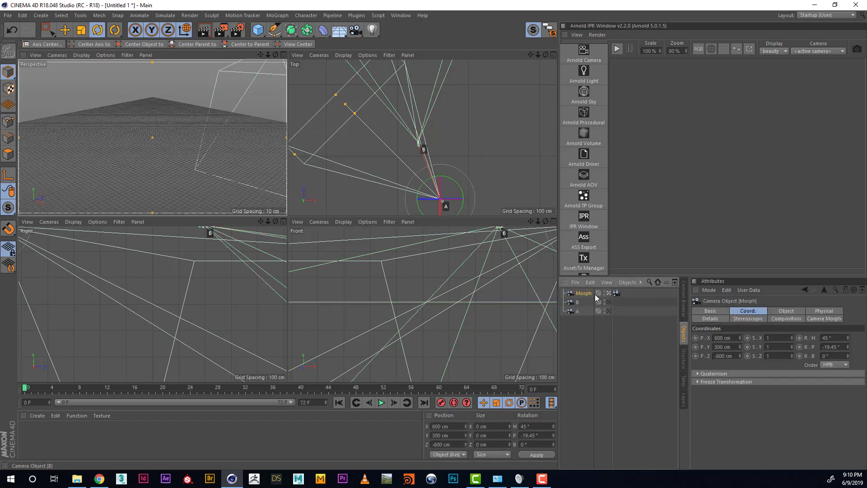
{"action": "left_click", "coordinate": [616, 293]}
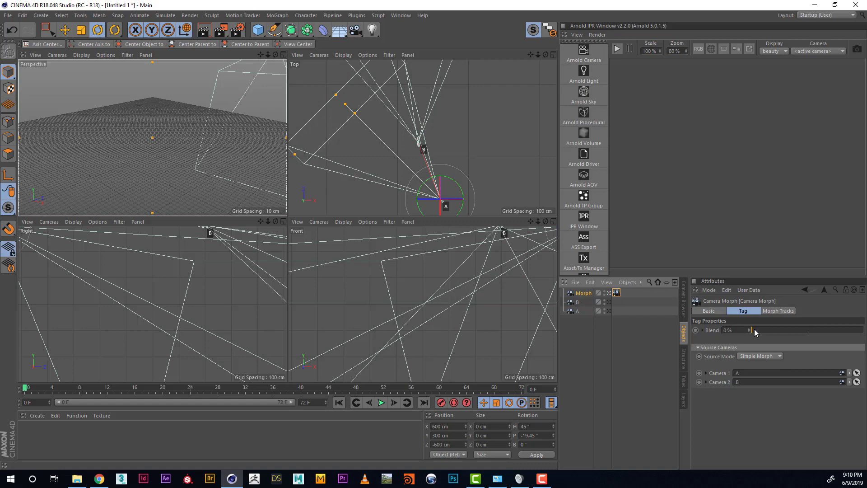
{"action": "mouse_move", "coordinate": [754, 331]}
{"action": "left_mouse_down"}
{"action": "mouse_move", "coordinate": [852, 329]}
{"action": "mouse_move", "coordinate": [830, 339]}
{"action": "mouse_move", "coordinate": [745, 340]}
{"action": "mouse_move", "coordinate": [841, 342]}
{"action": "mouse_move", "coordinate": [735, 334]}
{"action": "mouse_move", "coordinate": [846, 335]}
{"action": "mouse_move", "coordinate": [744, 338]}
{"action": "left_mouse_up"}
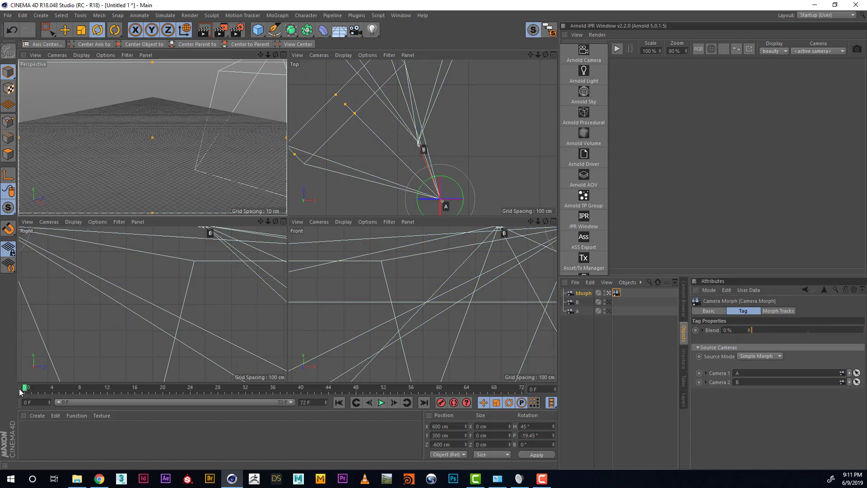
Keyframe Blend at 0% on frame 0 and 100% on frame 72, then return to frame 0.
{"action": "right_click", "coordinate": [696, 331]}
{"action": "left_click", "coordinate": [695, 332]}
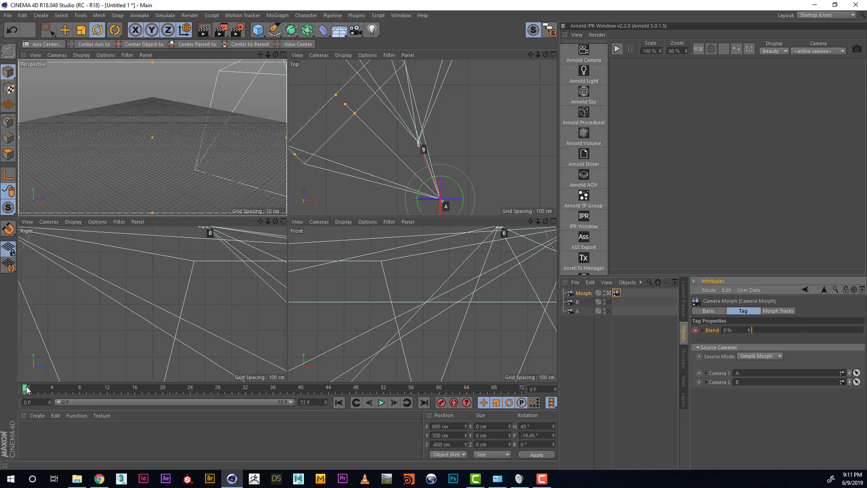
{"action": "left_click_drag", "start_coordinate": [27, 389], "coordinate": [554, 389]}
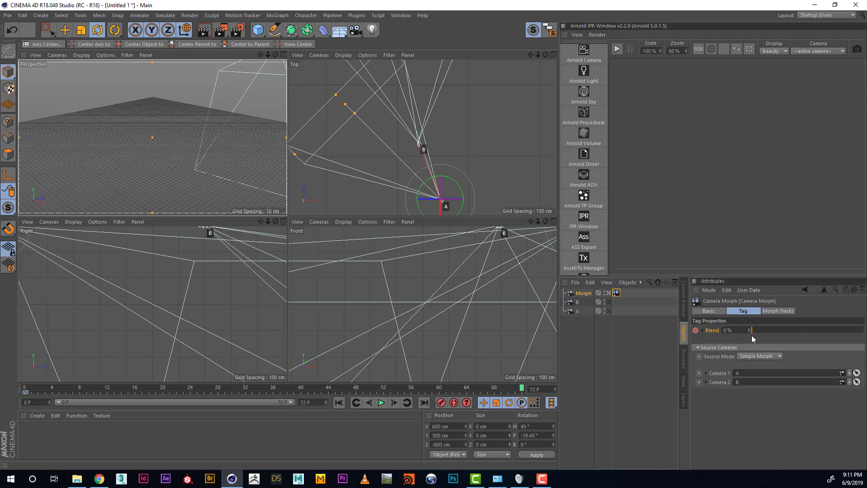
{"action": "left_click_drag", "start_coordinate": [755, 330], "coordinate": [863, 330]}
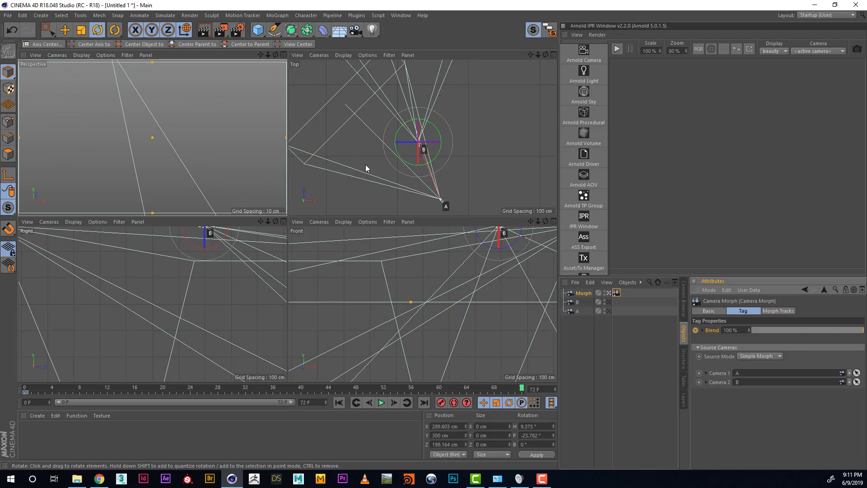
{"action": "left_click", "coordinate": [696, 330]}
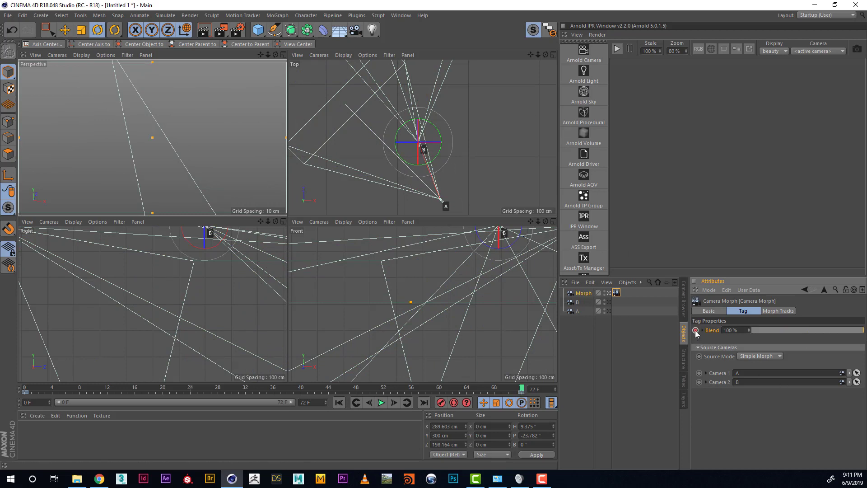
{"action": "left_click", "coordinate": [521, 389]}
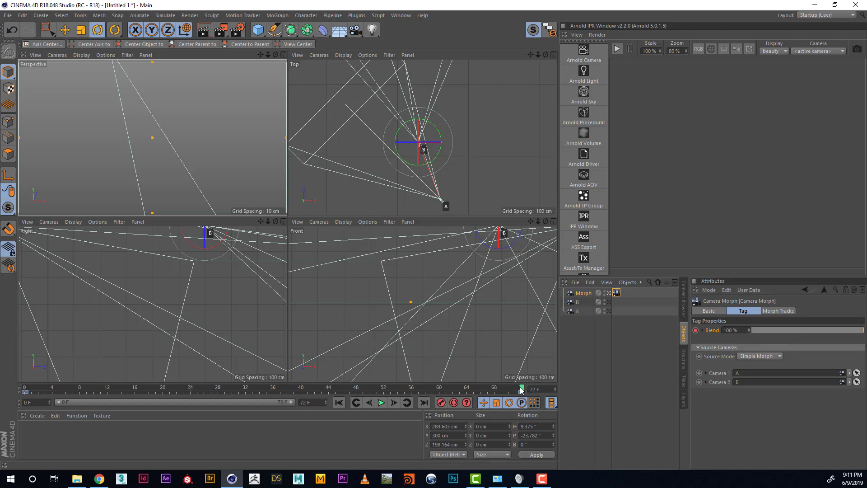
{"action": "left_click_drag", "start_coordinate": [520, 389], "coordinate": [5, 393]}
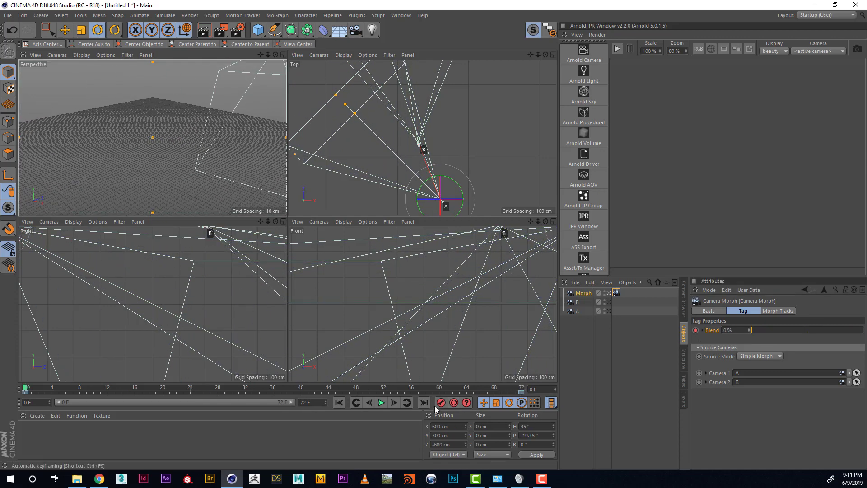
Preview the morph, then slide camera B to X 276.934 cm in the Top view.
{"action": "left_click", "coordinate": [381, 402]}
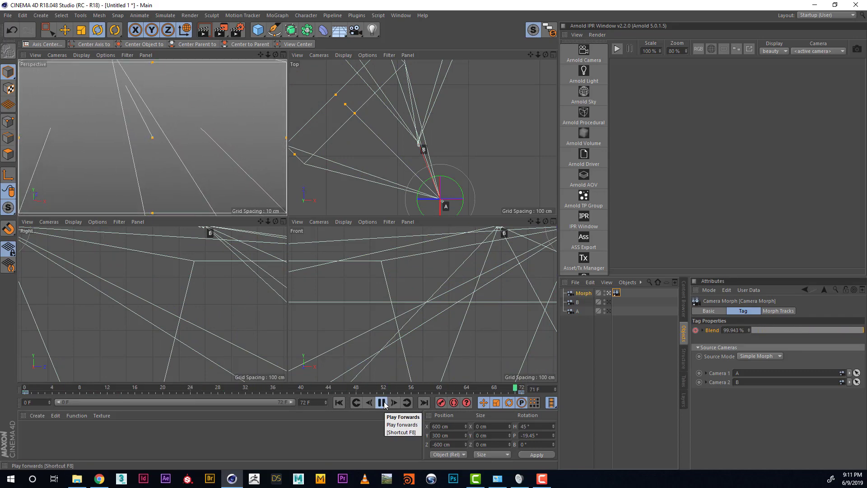
{"action": "left_click", "coordinate": [381, 402]}
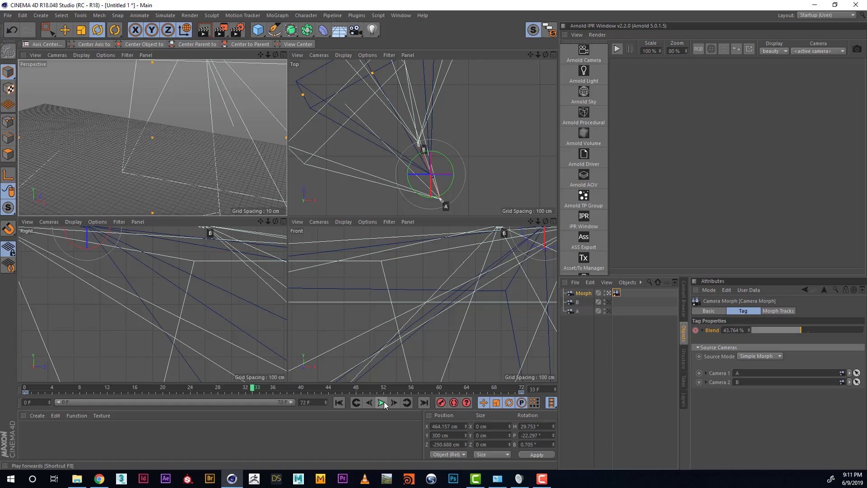
{"action": "left_click", "coordinate": [577, 301]}
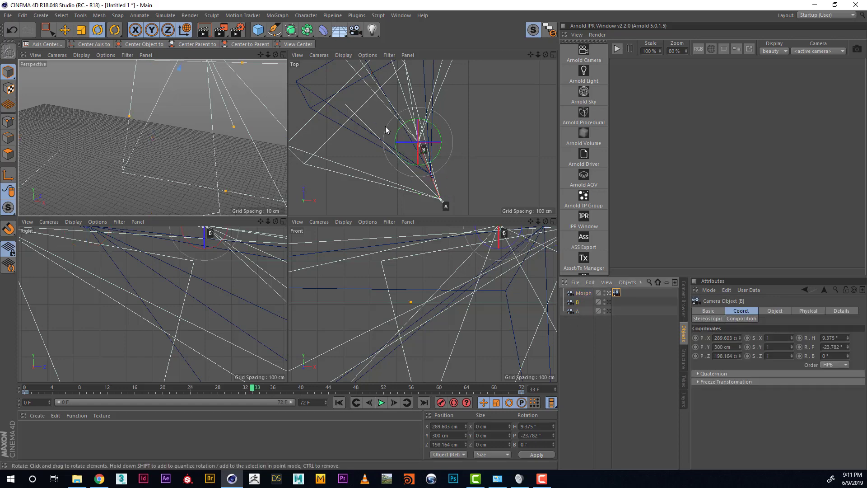
{"action": "key", "text": "e"}
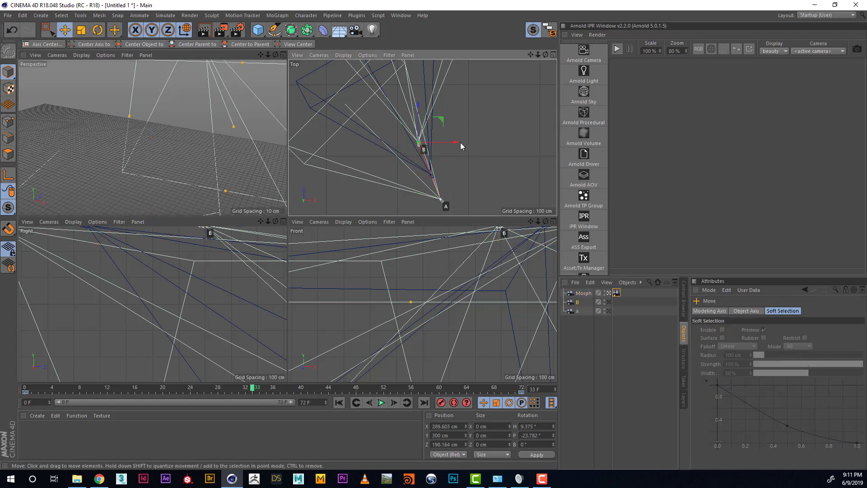
{"action": "left_click_drag", "start_coordinate": [460, 146], "coordinate": [429, 155]}
{"action": "key", "text": "r"}
Show the Morph camera's Object settings, try entering 10 for Focus Distance, and scrub to frame 0.
{"action": "key", "text": "e"}
{"action": "key", "text": "r"}
{"action": "middle_click", "coordinate": [193, 126]}
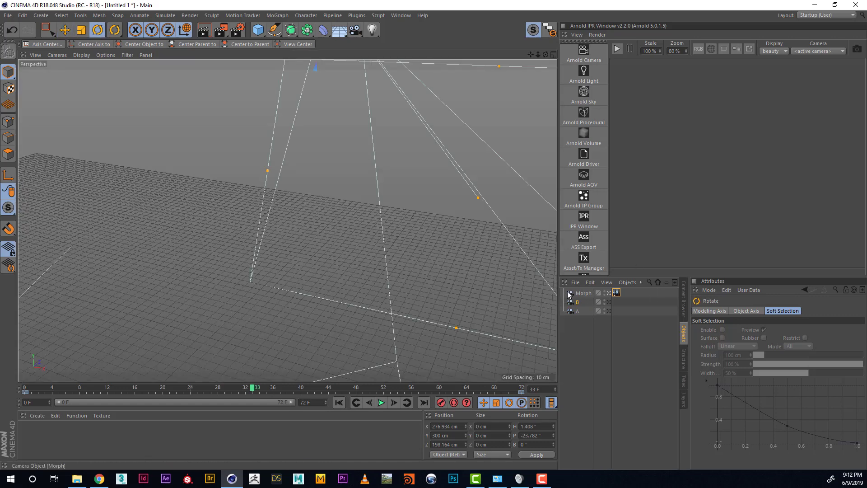
{"action": "left_click", "coordinate": [583, 293]}
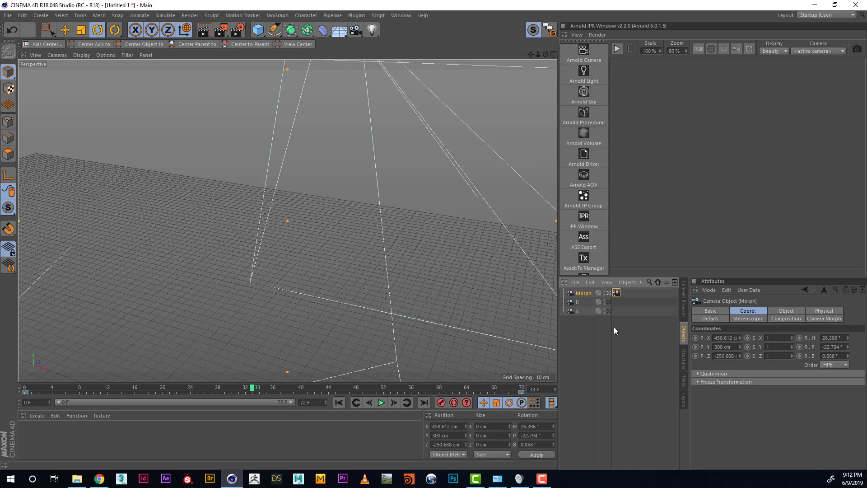
{"action": "left_click", "coordinate": [796, 312]}
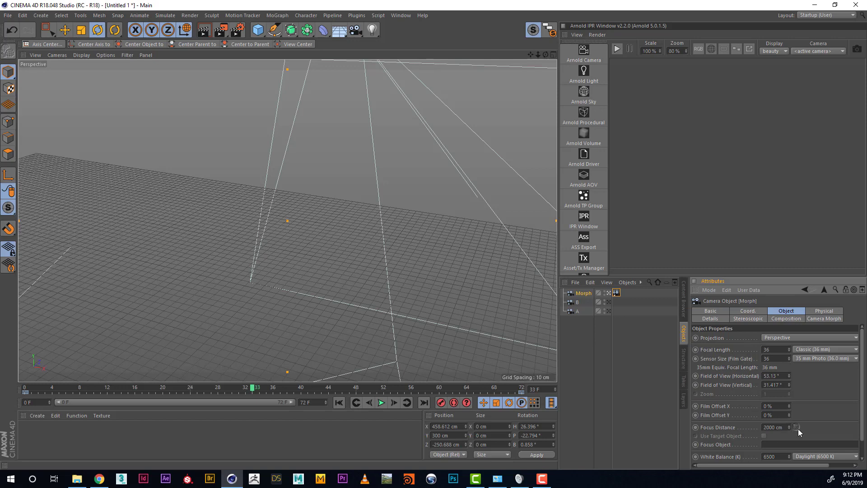
{"action": "left_click", "coordinate": [778, 427]}
{"action": "type", "text": "10"}
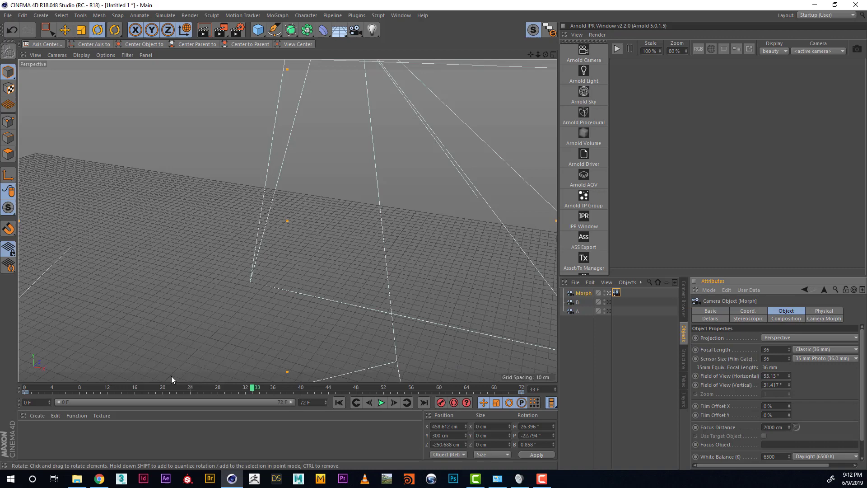
{"action": "left_click_drag", "start_coordinate": [252, 387], "coordinate": [1, 374]}
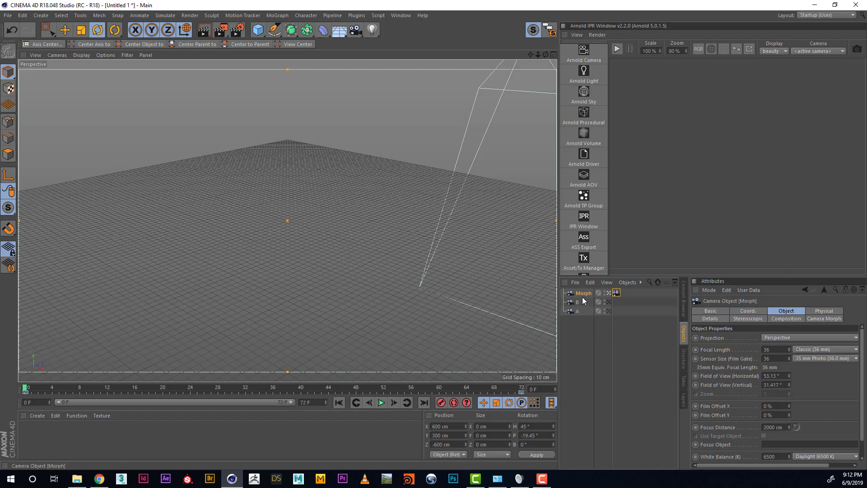
In the Coord. tab, keyframe the Morph camera's X, Y and Z position at frame 0.
{"action": "left_click", "coordinate": [747, 312]}
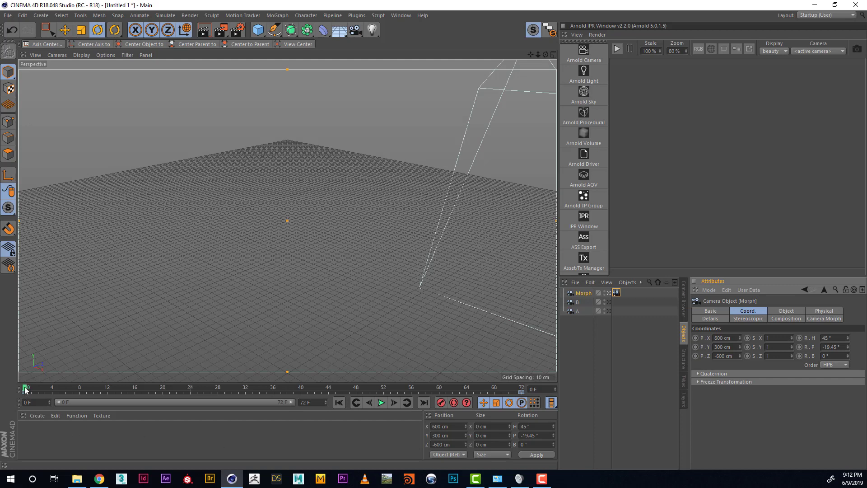
{"action": "left_click", "coordinate": [695, 338]}
{"action": "left_click", "coordinate": [695, 347]}
{"action": "left_click", "coordinate": [695, 355]}
At frame 72, keyframe the Morph camera's X, Y, Z position and H, P, B rotation.
{"action": "left_click_drag", "start_coordinate": [21, 392], "coordinate": [523, 392]}
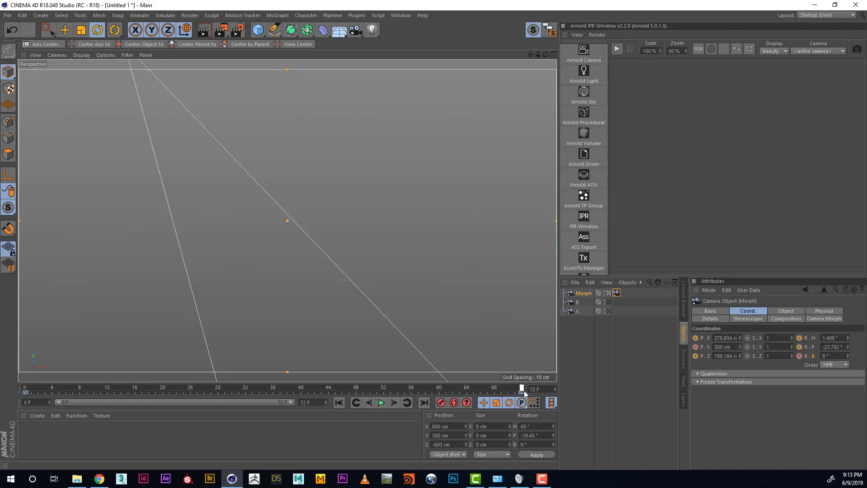
{"action": "left_click", "coordinate": [696, 338], "text": "ctrl"}
{"action": "left_click", "coordinate": [695, 347], "text": "ctrl"}
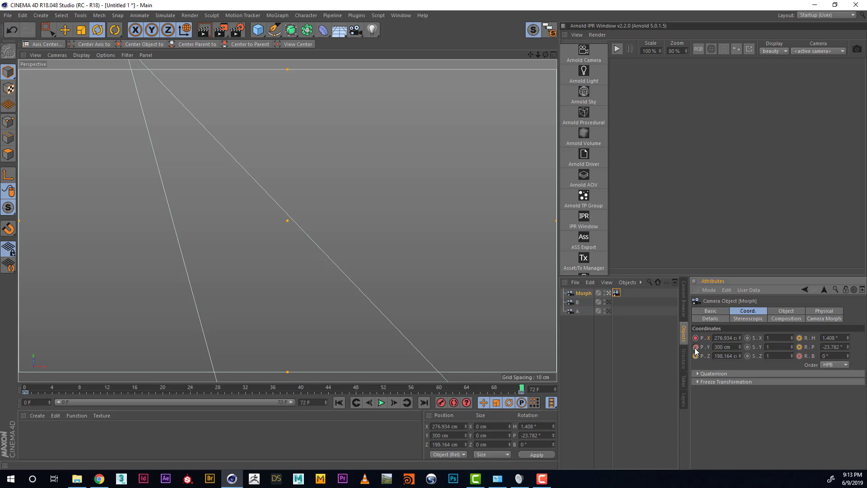
{"action": "left_click", "coordinate": [696, 355], "text": "ctrl"}
{"action": "left_click", "coordinate": [798, 338], "text": "ctrl"}
{"action": "left_click", "coordinate": [798, 347], "text": "ctrl"}
{"action": "left_click", "coordinate": [798, 356], "text": "ctrl"}
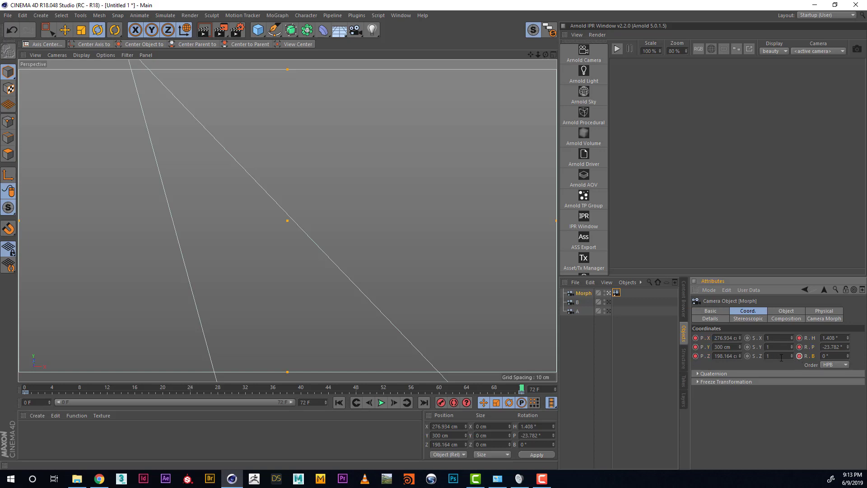
Show the Morph camera's animation tracks in the Timeline and select them all.
{"action": "right_click", "coordinate": [581, 295]}
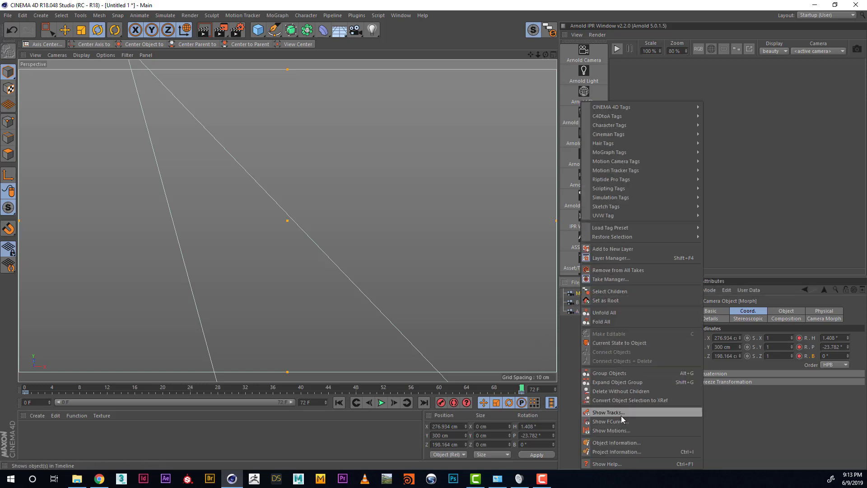
{"action": "left_click", "coordinate": [608, 413]}
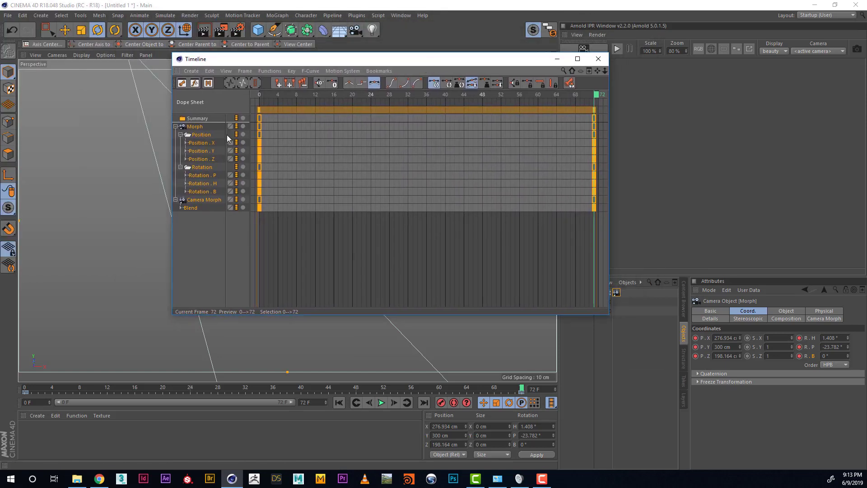
{"action": "left_click", "coordinate": [197, 129]}
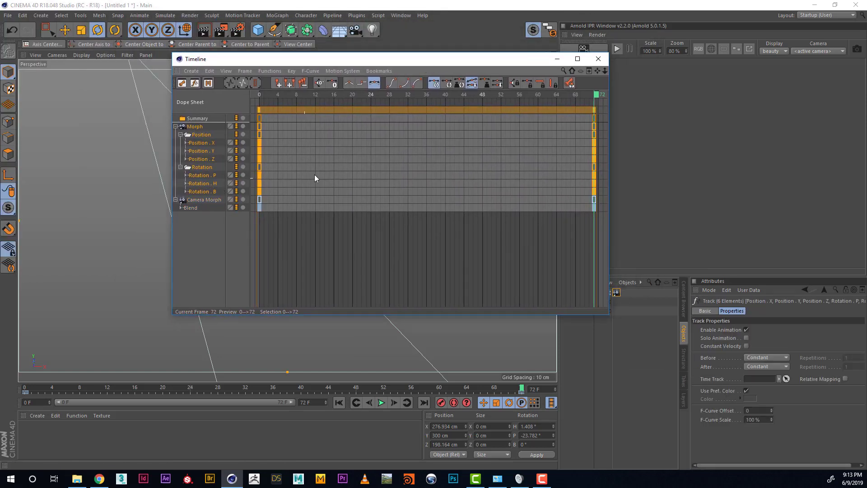
Bake the selected tracks with Bake Objects, Scale unchecked and All Parameters checked.
{"action": "left_click", "coordinate": [274, 71]}
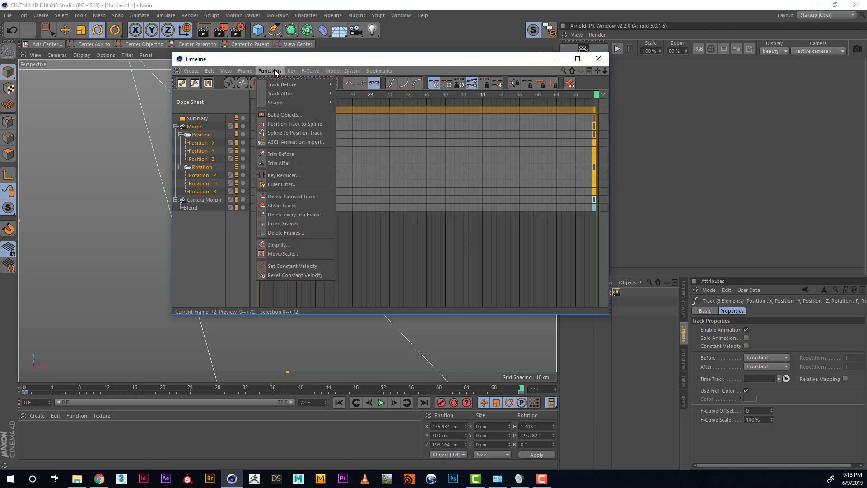
{"action": "left_click", "coordinate": [278, 113]}
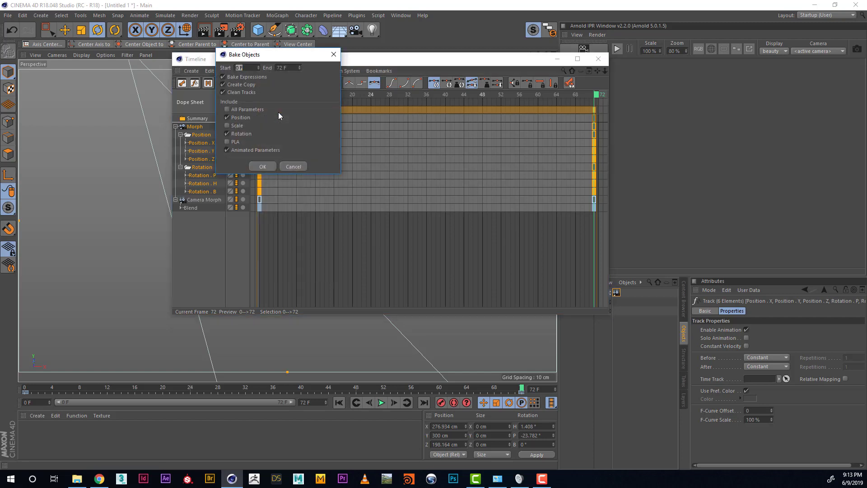
{"action": "left_click", "coordinate": [227, 126]}
{"action": "left_click", "coordinate": [226, 109]}
{"action": "left_click", "coordinate": [264, 167]}
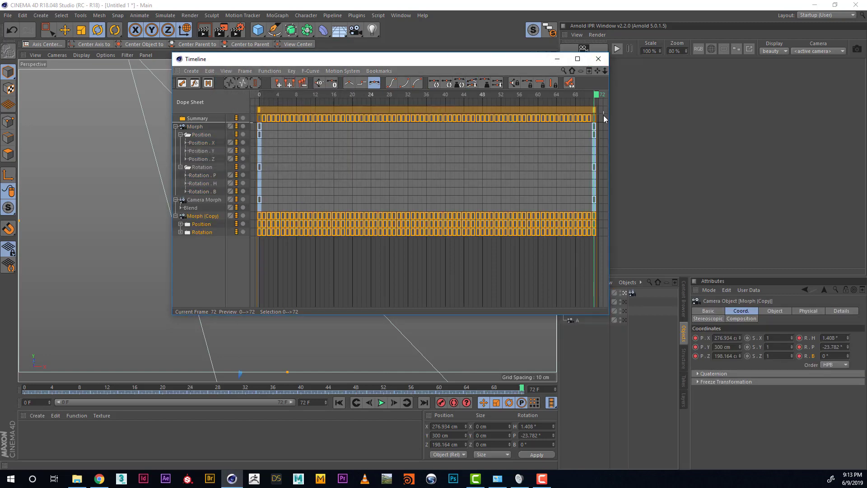
Close the Timeline and move Morph (Copy) above Morph in the Object Manager.
{"action": "left_click", "coordinate": [598, 59]}
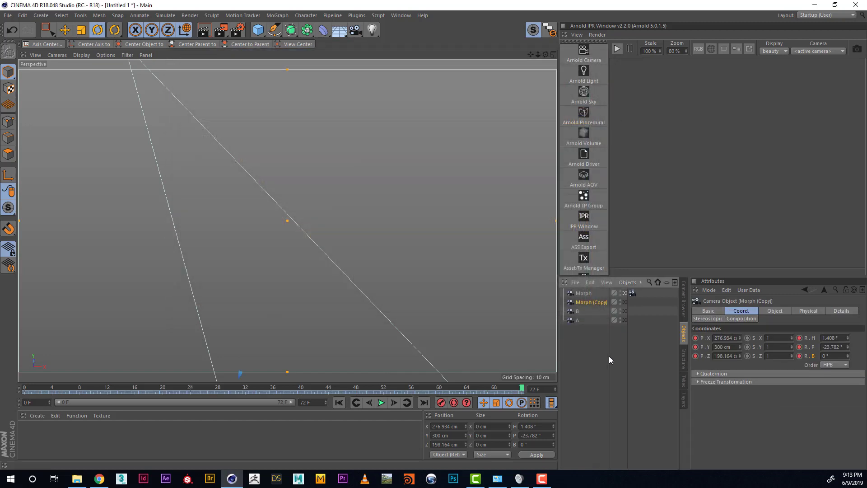
{"action": "left_click", "coordinate": [584, 293]}
{"action": "left_click_drag", "start_coordinate": [582, 293], "coordinate": [583, 294]}
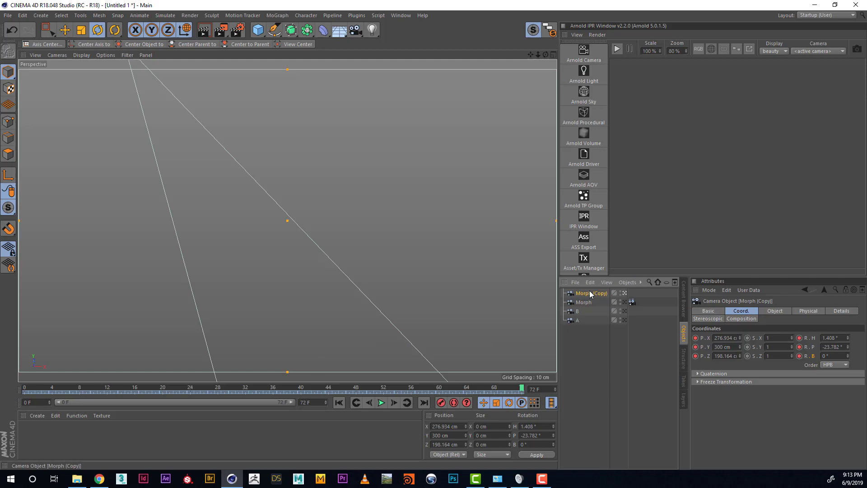
Set the copy's Focus Distance to 200 cm and return to the four-view layout.
{"action": "left_click", "coordinate": [712, 312]}
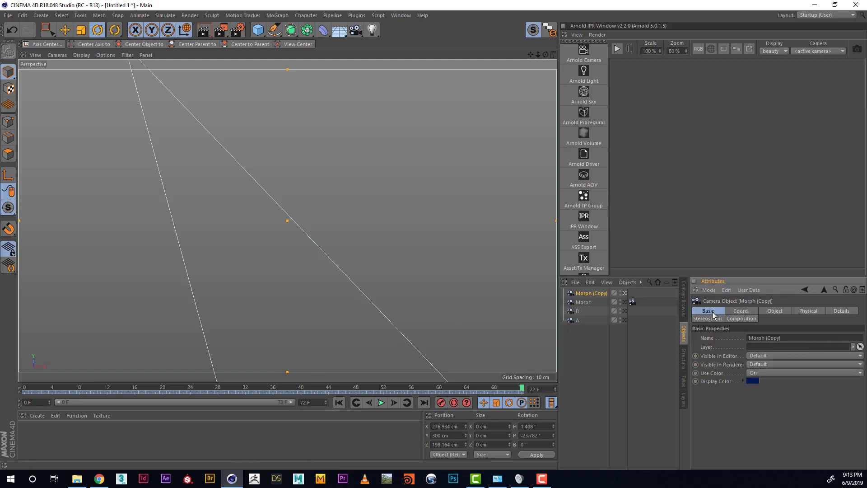
{"action": "left_click", "coordinate": [773, 311]}
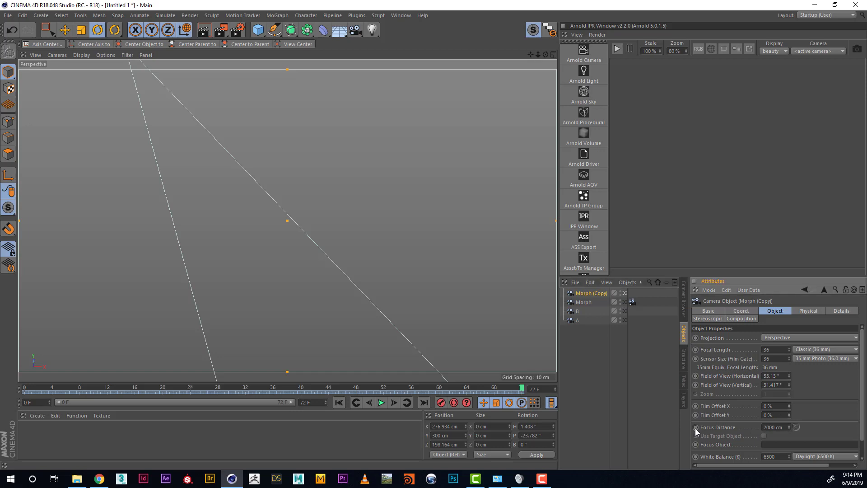
{"action": "double_click", "coordinate": [775, 427]}
{"action": "type", "text": "200"}
{"action": "key", "text": "Return"}
{"action": "middle_click", "coordinate": [235, 190]}
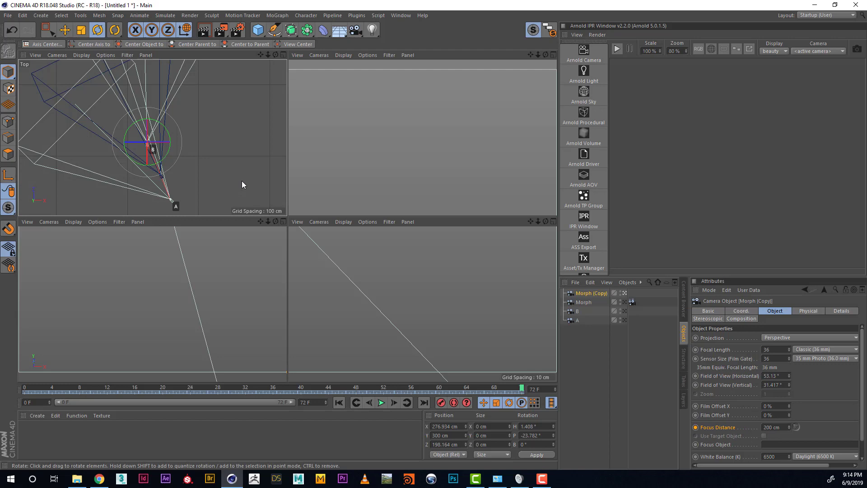